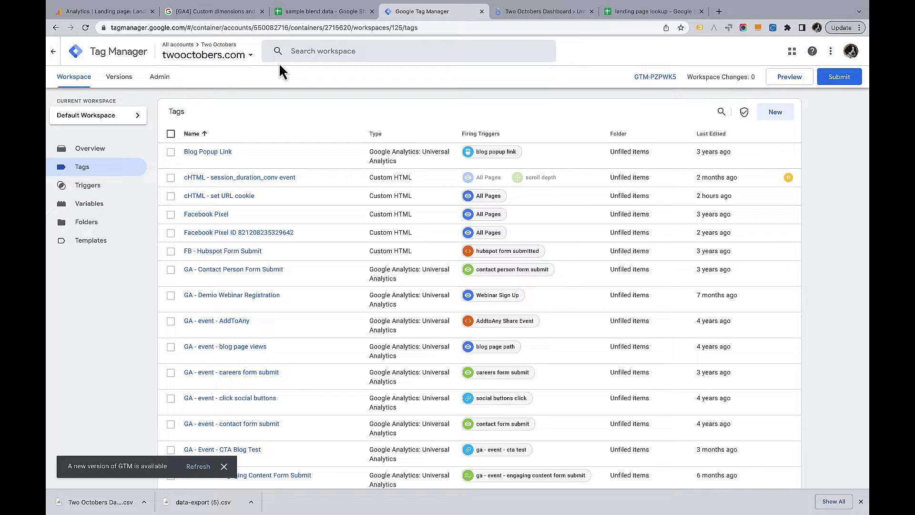
Open the cHTML - set URL cookie tag at 150% zoom and view its custom HTML cookie script.
{"action": "left_click", "coordinate": [228, 200]}
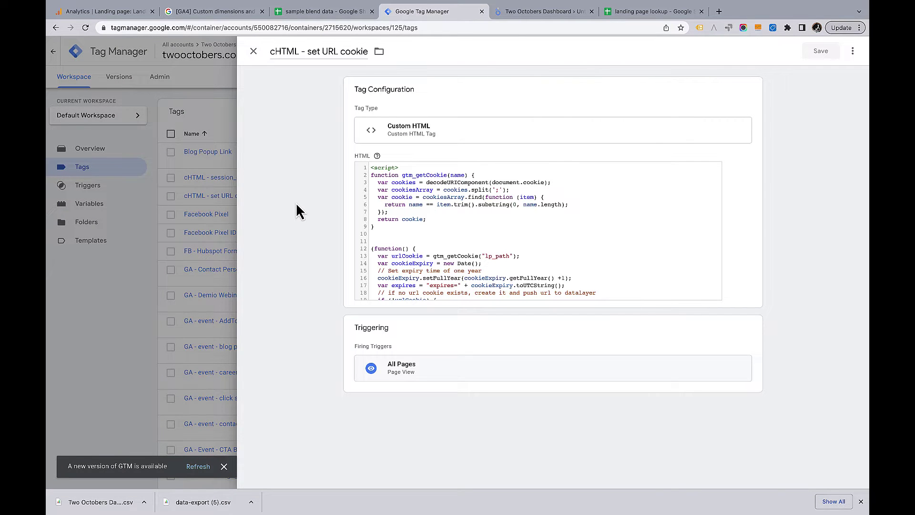
{"action": "key", "text": "super+plus"}
{"action": "key", "text": "super+plus"}
{"action": "key", "text": "super+plus"}
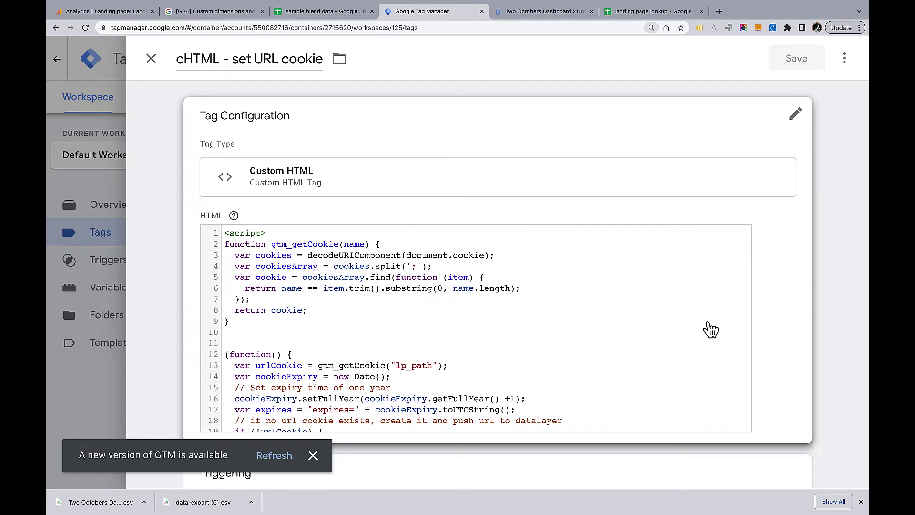
{"action": "left_click", "coordinate": [705, 320]}
{"action": "scroll", "coordinate": [646, 318], "scroll_direction": "down", "scroll_amount": 1}
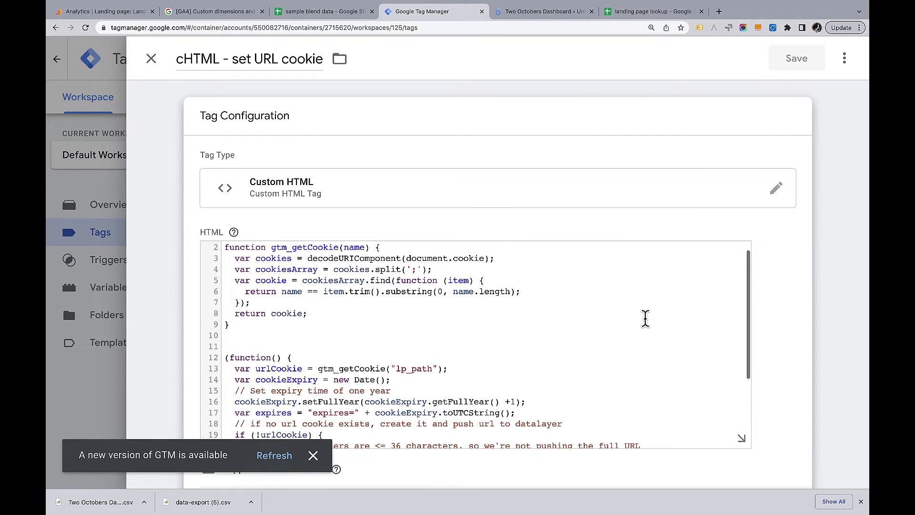
{"action": "scroll", "coordinate": [645, 319], "scroll_direction": "up", "scroll_amount": 1}
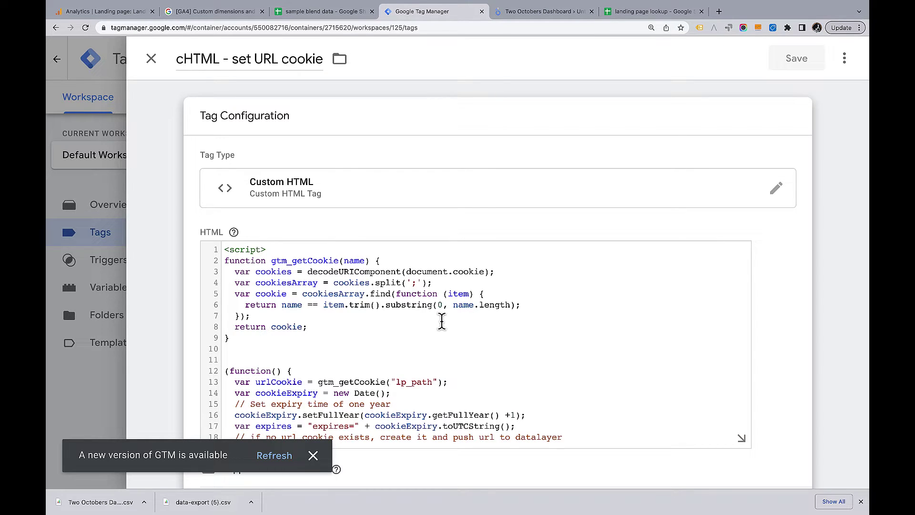
{"action": "scroll", "coordinate": [442, 323], "scroll_direction": "down", "scroll_amount": 1}
{"action": "scroll", "coordinate": [442, 323], "scroll_direction": "down", "scroll_amount": 2}
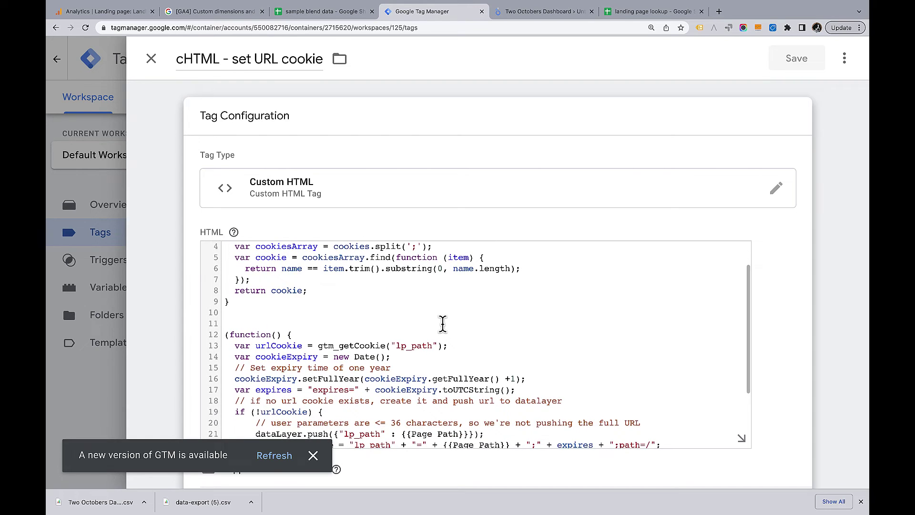
{"action": "scroll", "coordinate": [445, 322], "scroll_direction": "down", "scroll_amount": 5}
{"action": "scroll", "coordinate": [454, 318], "scroll_direction": "down", "scroll_amount": 1}
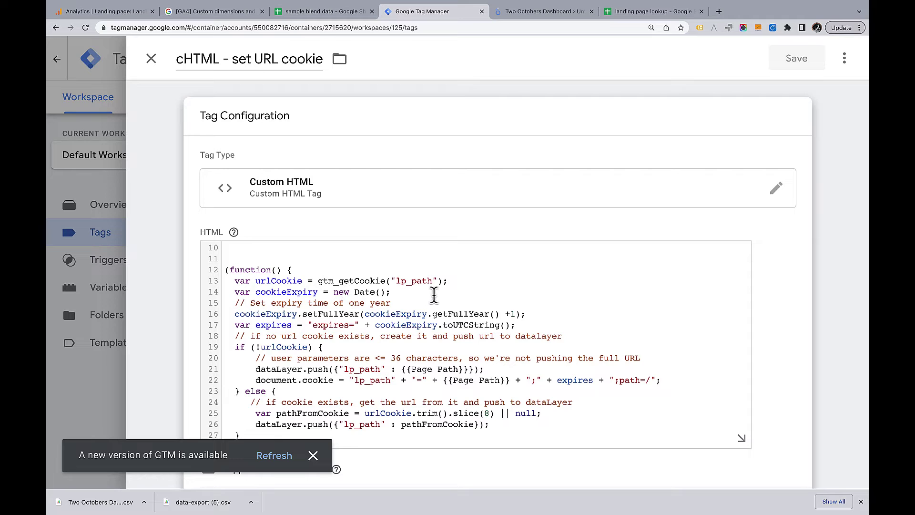
{"action": "scroll", "coordinate": [435, 296], "scroll_direction": "down", "scroll_amount": 1}
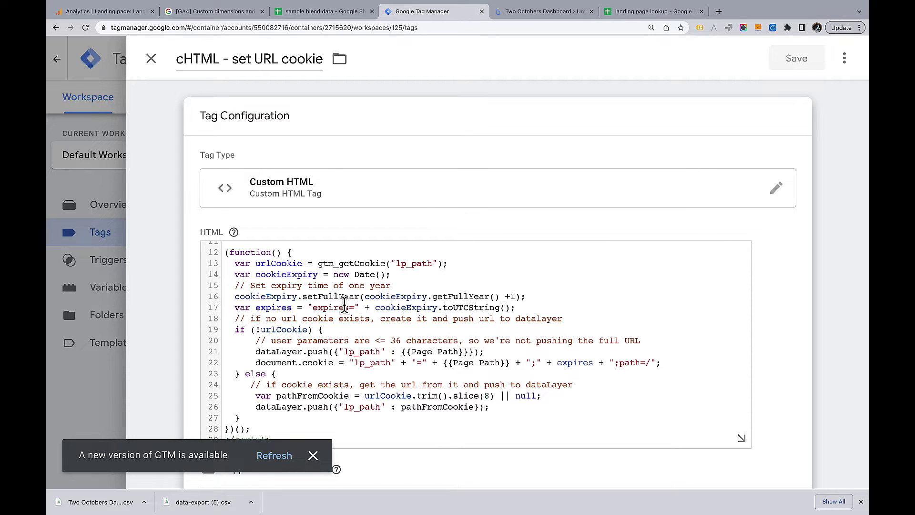
{"action": "scroll", "coordinate": [345, 329], "scroll_direction": "down", "scroll_amount": 1}
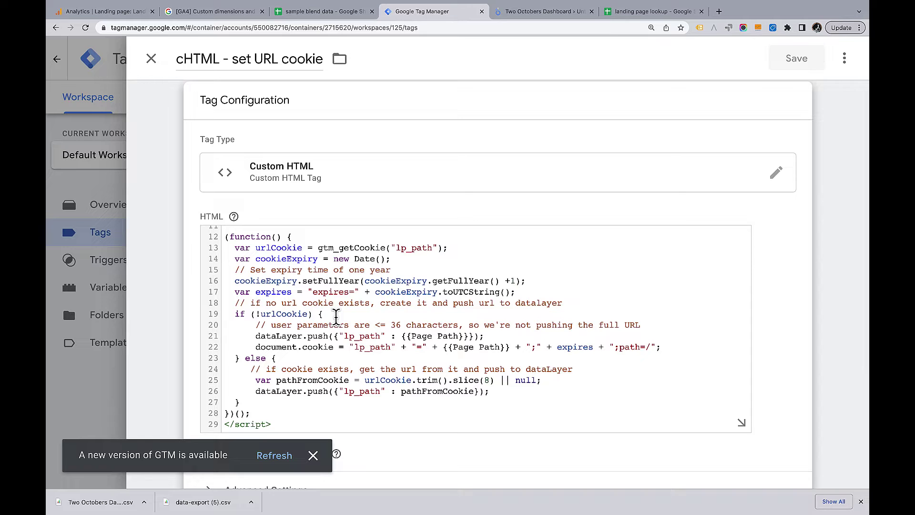
{"action": "scroll", "coordinate": [336, 317], "scroll_direction": "up", "scroll_amount": 1}
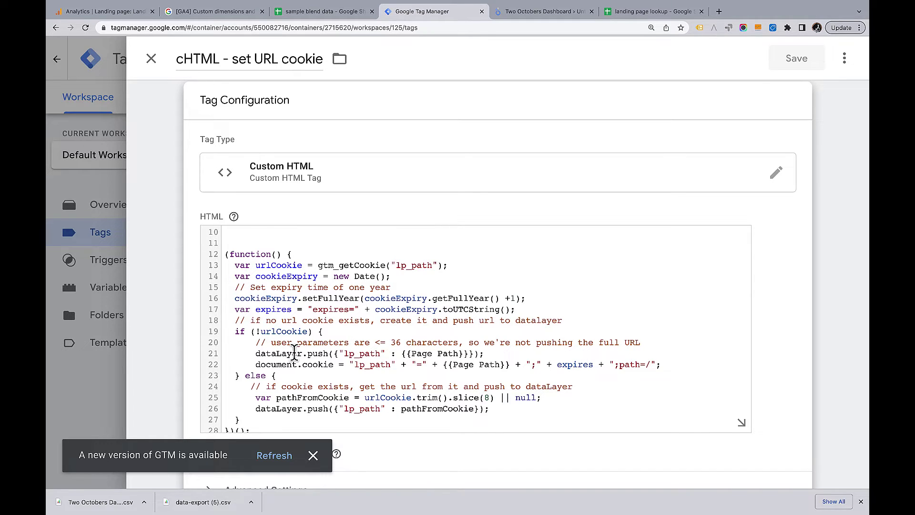
{"action": "scroll", "coordinate": [267, 371], "scroll_direction": "down", "scroll_amount": 1}
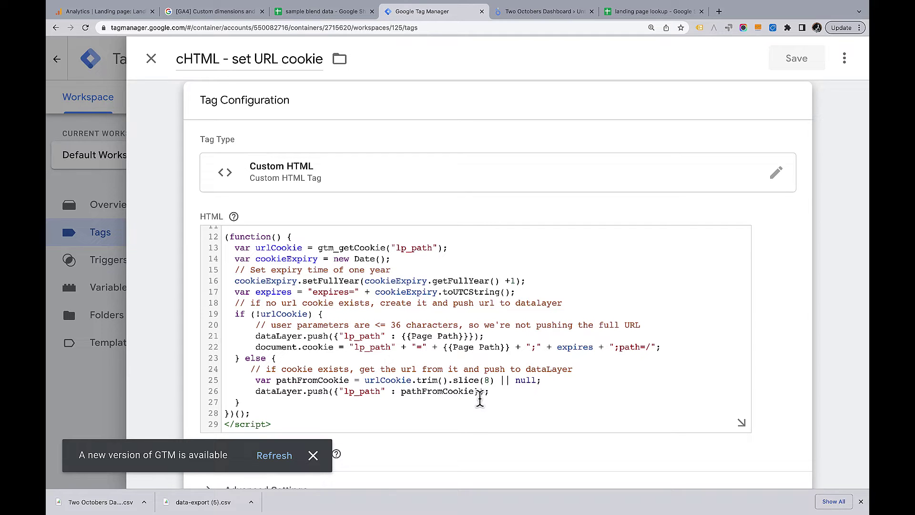
Close the cookie tag unchanged, then review and close the dlv - lp_path Data Layer Variable.
{"action": "left_click", "coordinate": [155, 67]}
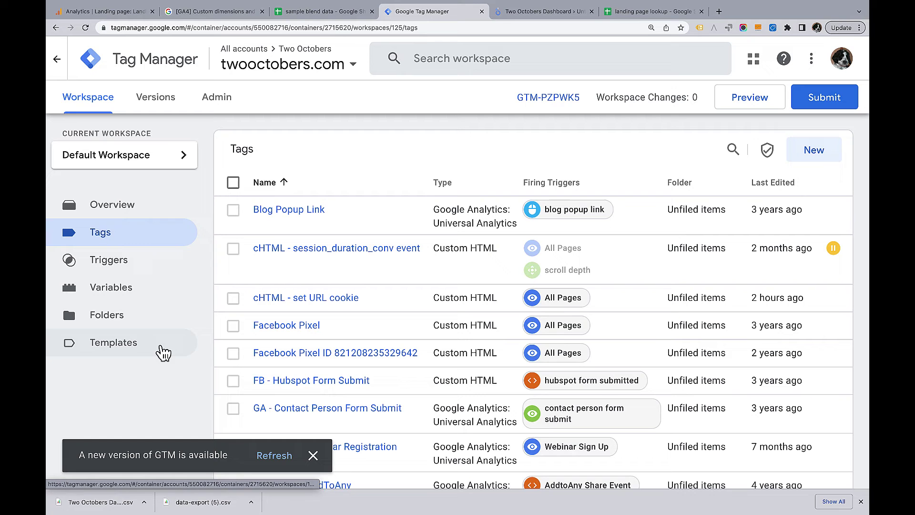
{"action": "left_click", "coordinate": [117, 294]}
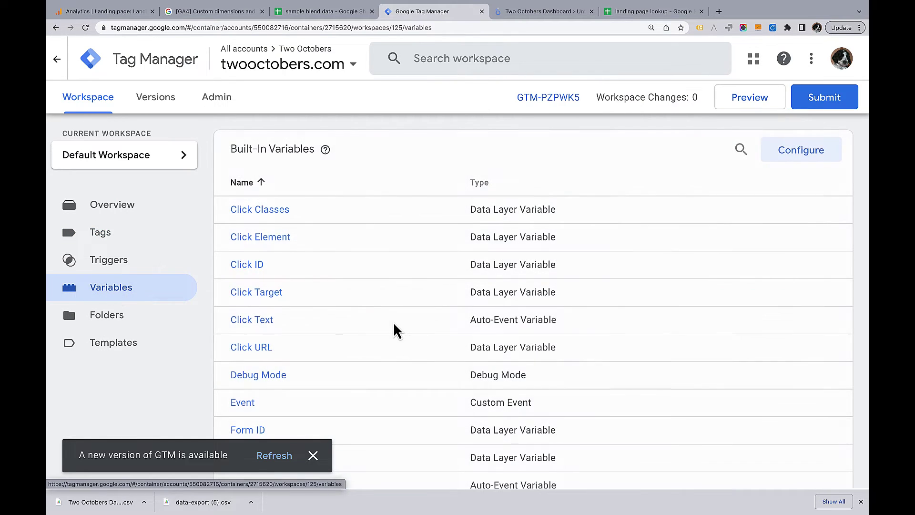
{"action": "scroll", "coordinate": [394, 329], "scroll_direction": "down", "scroll_amount": 10}
{"action": "left_click", "coordinate": [462, 191]}
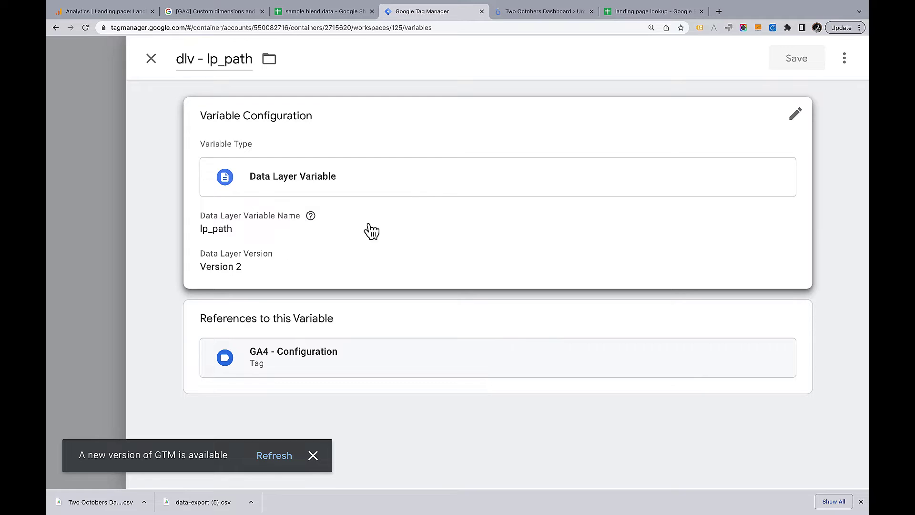
{"action": "left_click", "coordinate": [262, 236]}
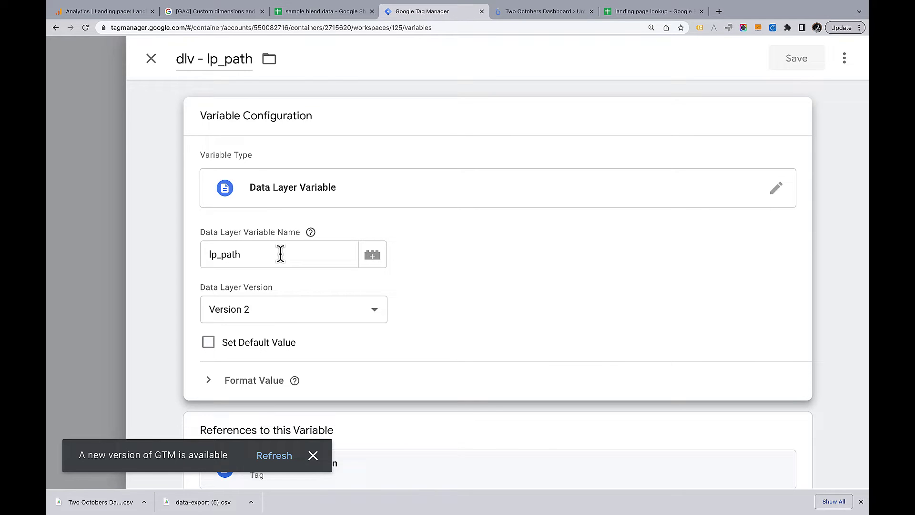
{"action": "left_click", "coordinate": [151, 58]}
Back in Tags, open GA4 - Configuration to see its first_user_landing_page user property.
{"action": "scroll", "coordinate": [322, 215], "scroll_direction": "up", "scroll_amount": 10}
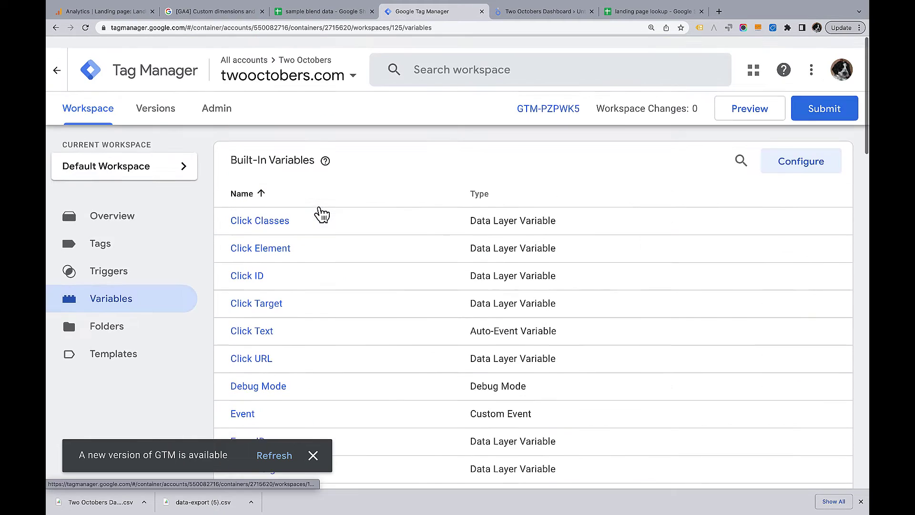
{"action": "left_click", "coordinate": [101, 233]}
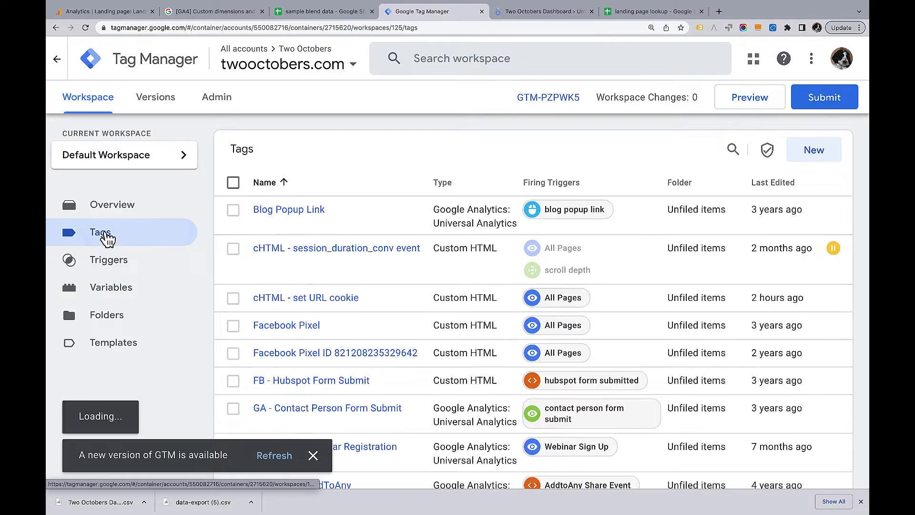
{"action": "scroll", "coordinate": [461, 296], "scroll_direction": "down", "scroll_amount": 15}
{"action": "scroll", "coordinate": [462, 296], "scroll_direction": "down", "scroll_amount": 10}
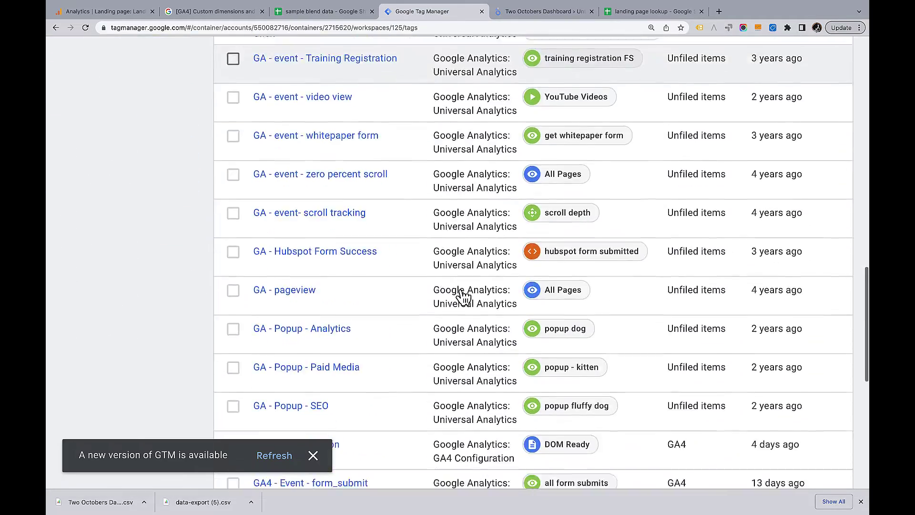
{"action": "left_click", "coordinate": [303, 187]}
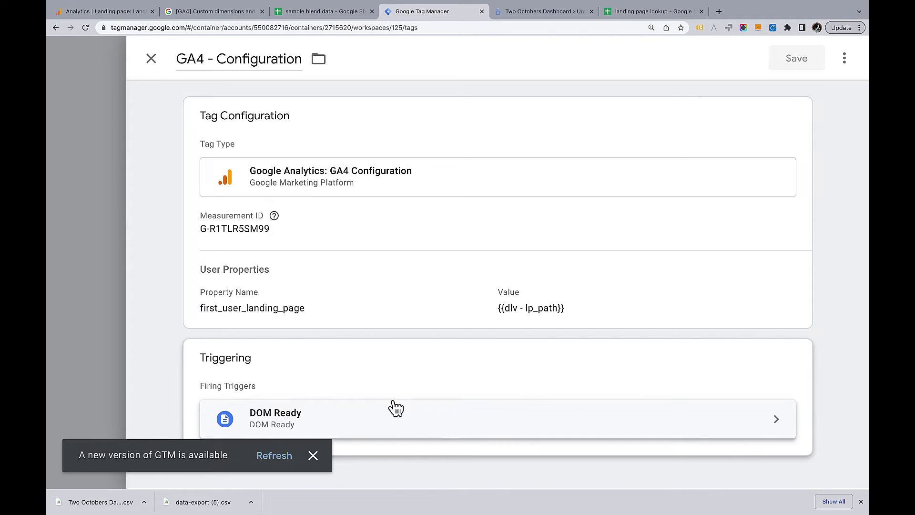
Inspect the DOM Ready firing trigger and back out of the trigger pickers without adding one.
{"action": "left_click", "coordinate": [393, 409]}
{"action": "key", "text": "Escape"}
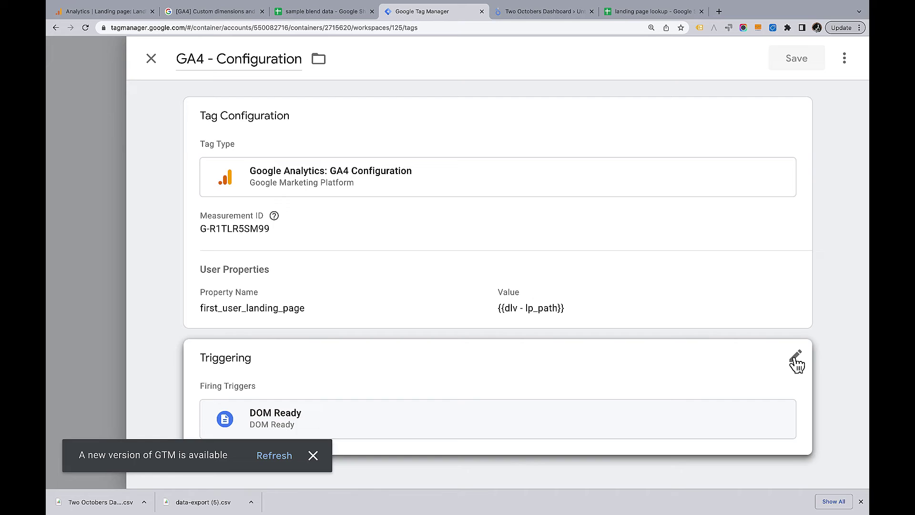
{"action": "left_click", "coordinate": [796, 362]}
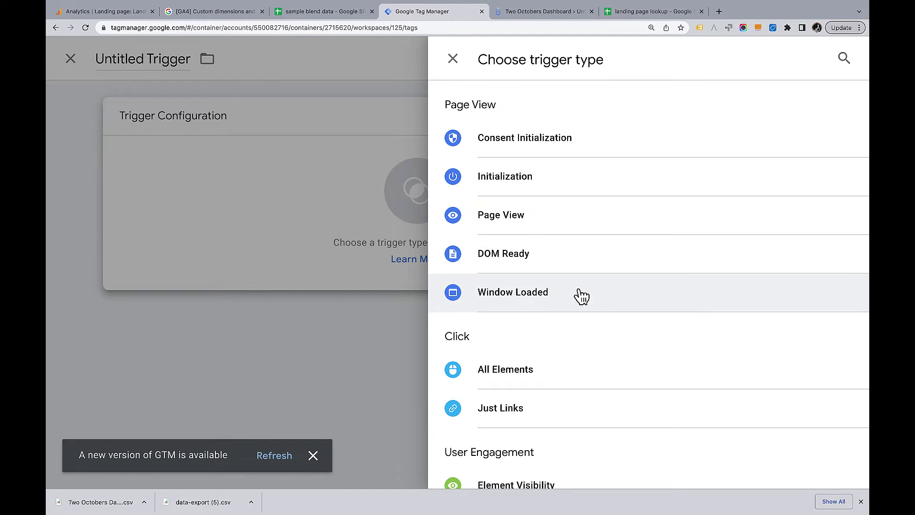
{"action": "left_click", "coordinate": [453, 58]}
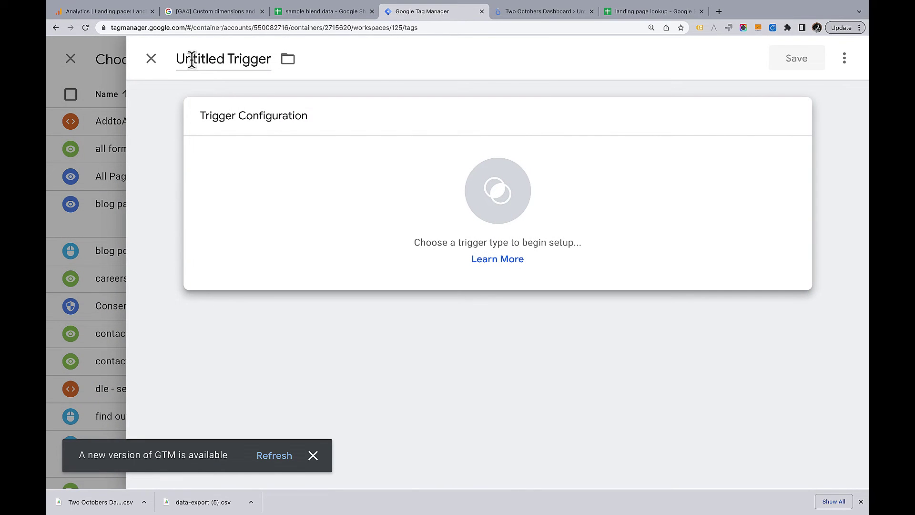
{"action": "left_click", "coordinate": [151, 60]}
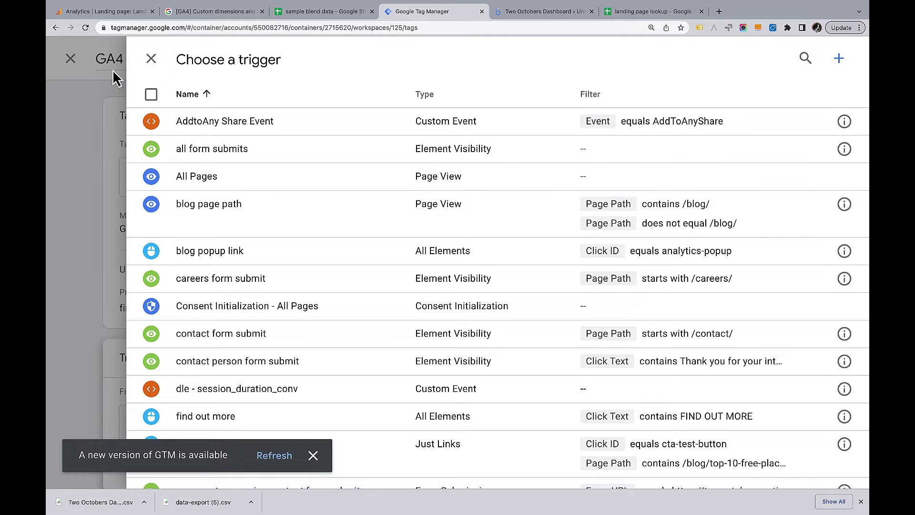
{"action": "left_click", "coordinate": [152, 60]}
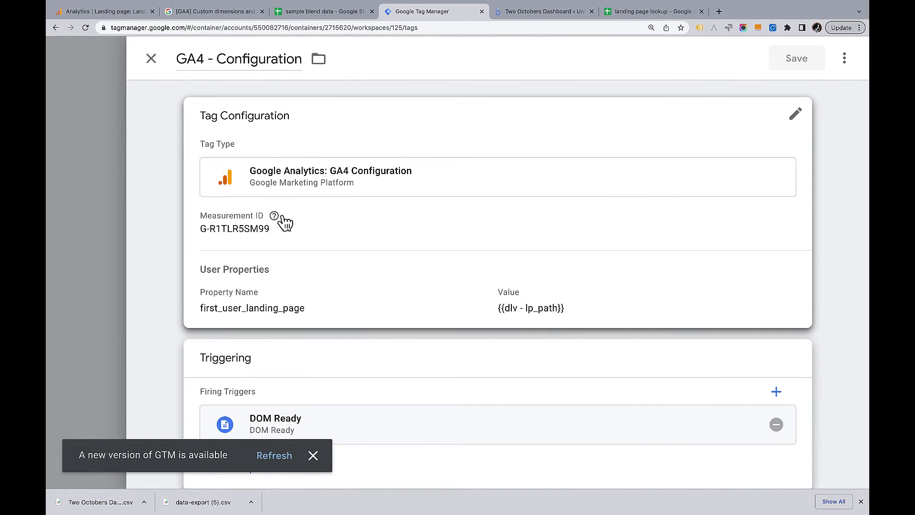
Close GA4 - Configuration unchanged and go to the Google Analytics property's Admin page.
{"action": "mouse_move", "coordinate": [274, 217]}
{"action": "scroll", "coordinate": [436, 302], "scroll_direction": "down", "scroll_amount": 1}
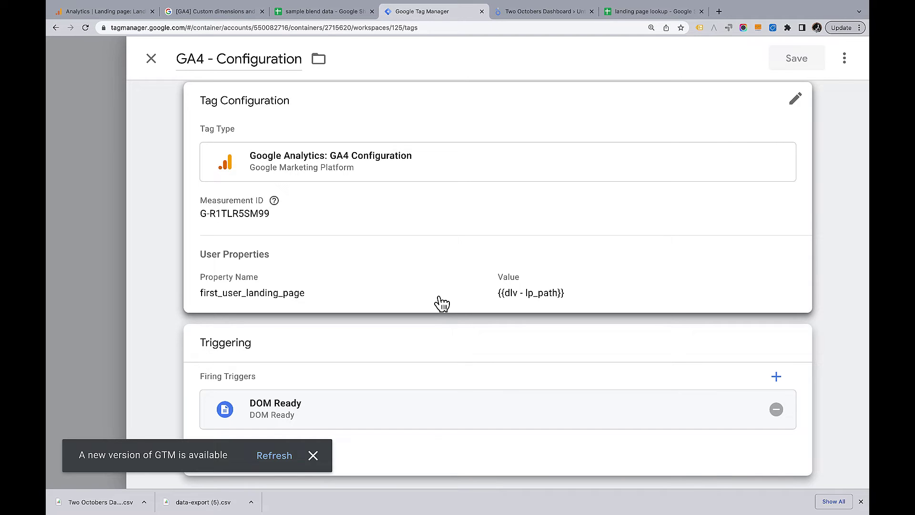
{"action": "left_click", "coordinate": [150, 61]}
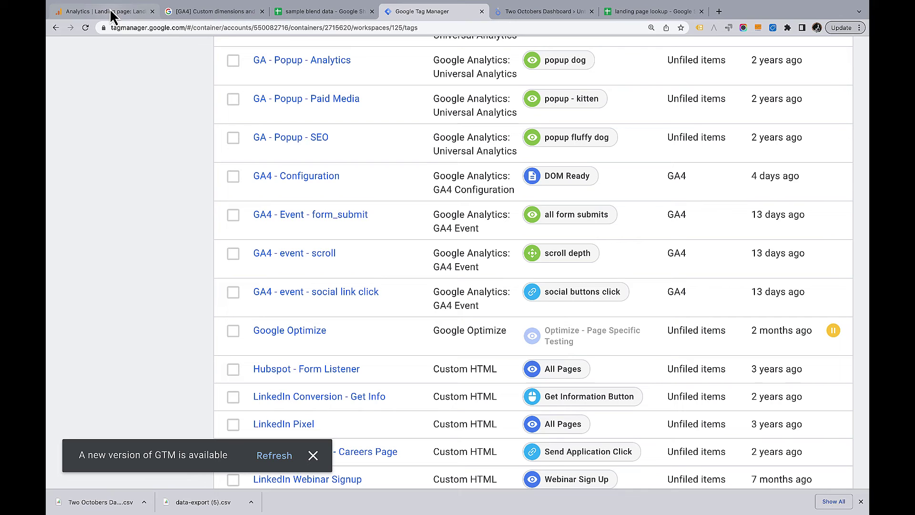
{"action": "left_click", "coordinate": [111, 12]}
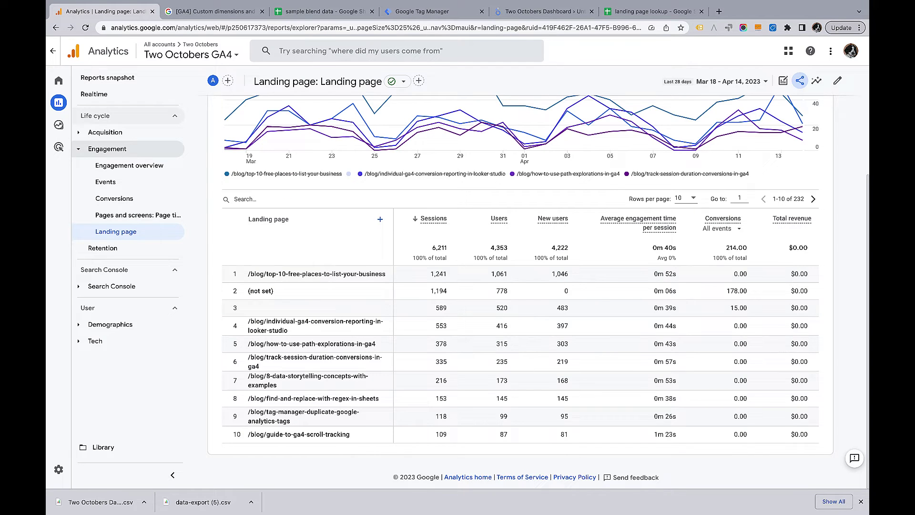
{"action": "left_click", "coordinate": [58, 470]}
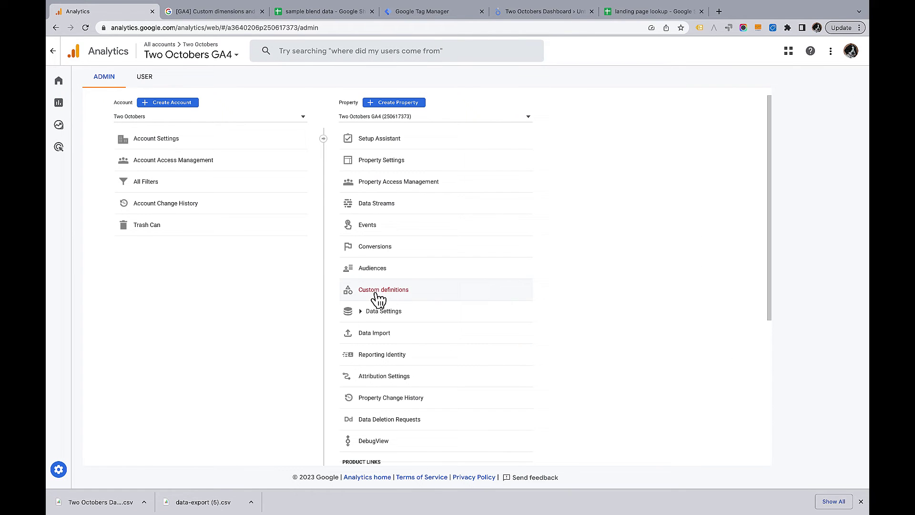
Edit the First user landing page custom dimension from Custom definitions, enlarged for reading.
{"action": "left_click", "coordinate": [375, 293]}
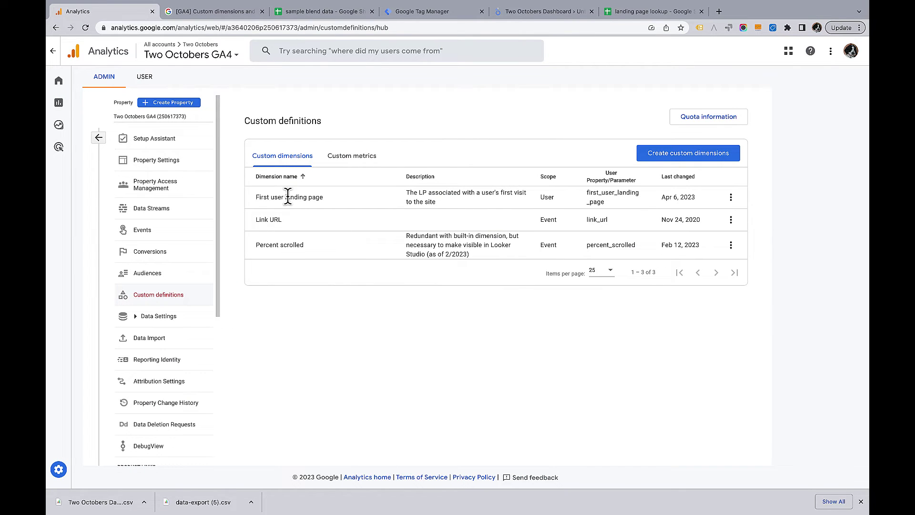
{"action": "left_click", "coordinate": [731, 197]}
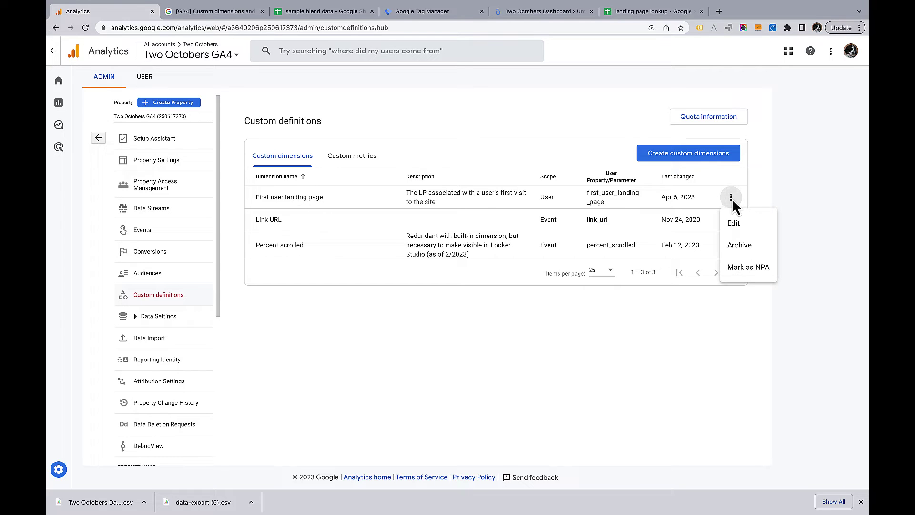
{"action": "left_click", "coordinate": [735, 224]}
{"action": "key", "text": "super+equal"}
{"action": "key", "text": "super+equal"}
{"action": "key", "text": "super+equal"}
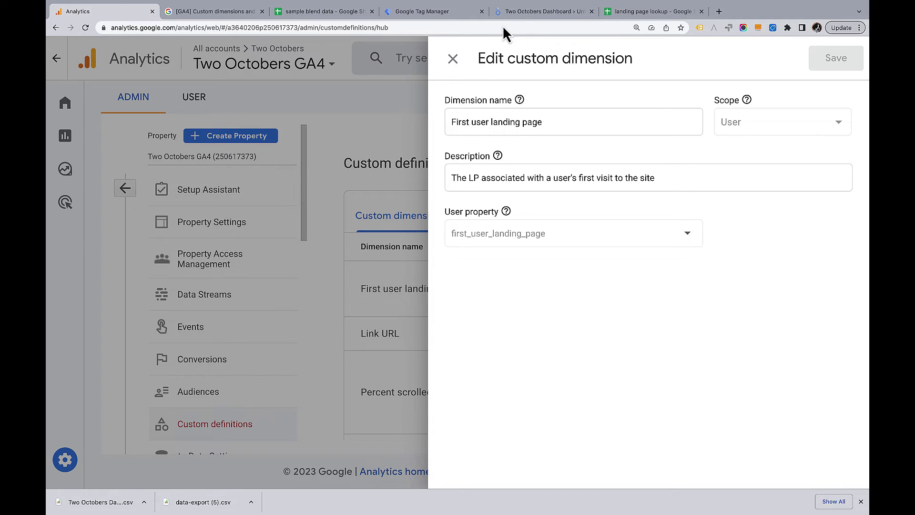
In the Looker Studio dashboard, insert a table chart onto the report page.
{"action": "left_click", "coordinate": [534, 11]}
{"action": "left_click", "coordinate": [143, 59]}
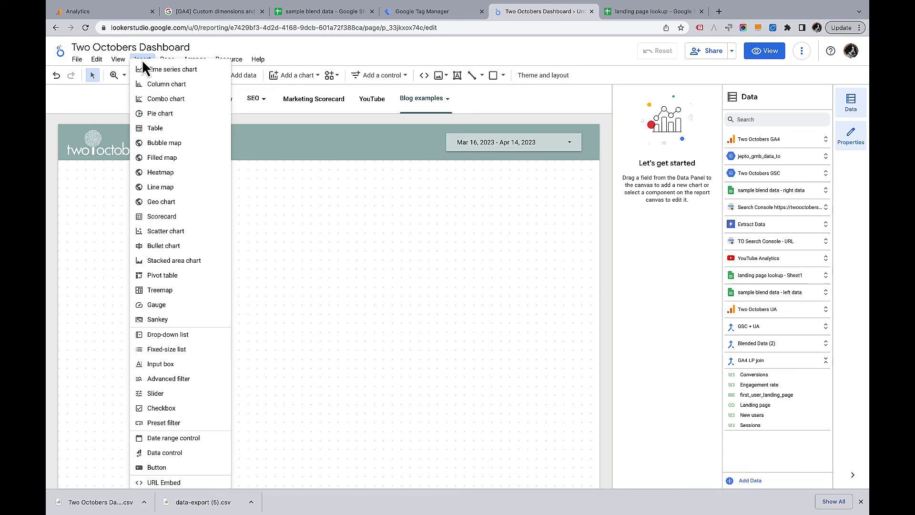
{"action": "left_click", "coordinate": [174, 129]}
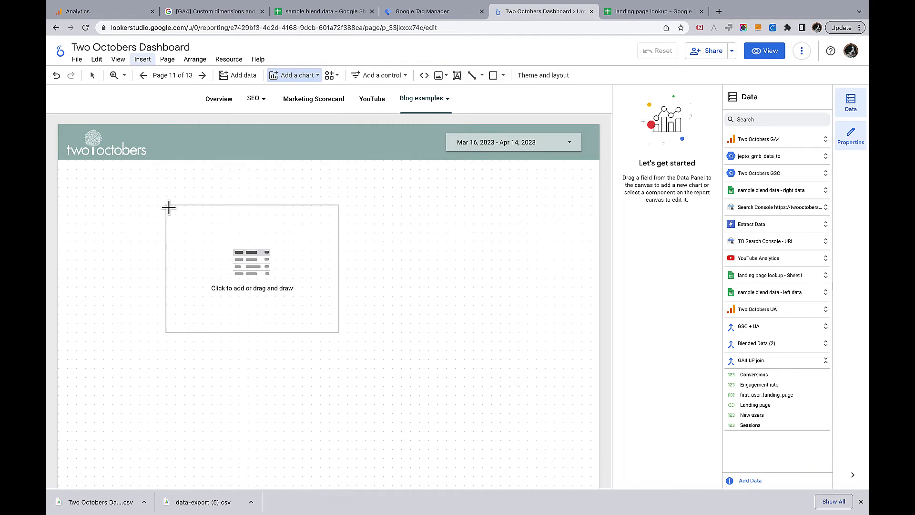
{"action": "left_click", "coordinate": [168, 206]}
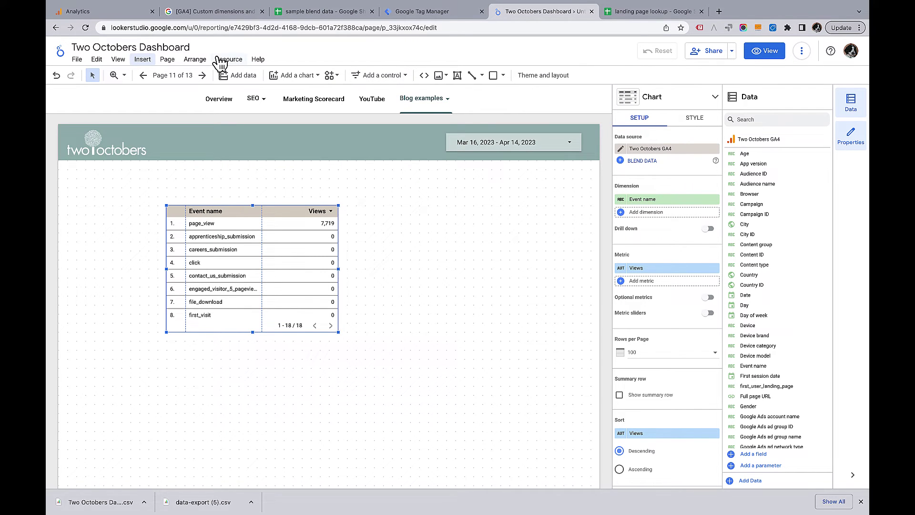
Review the Two Octobers GA4 data source via Manage added data sources and finish editing.
{"action": "left_click", "coordinate": [231, 61]}
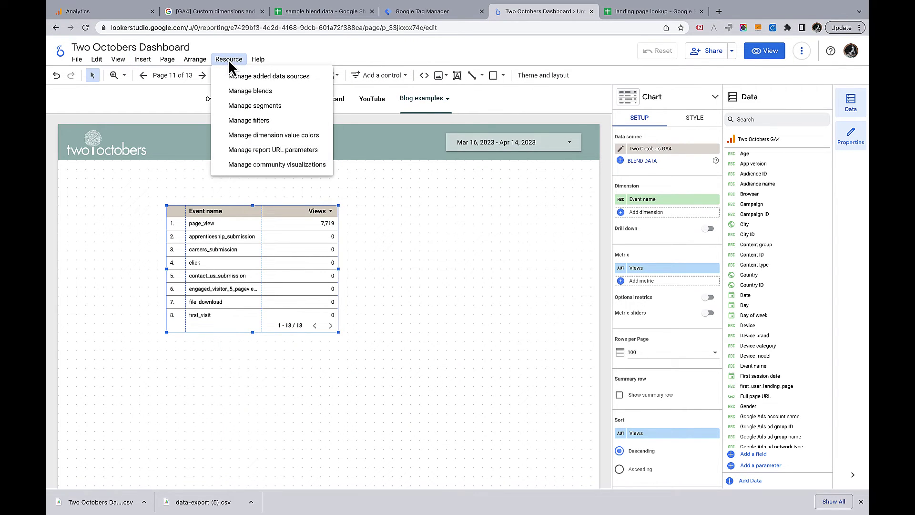
{"action": "left_click", "coordinate": [258, 78]}
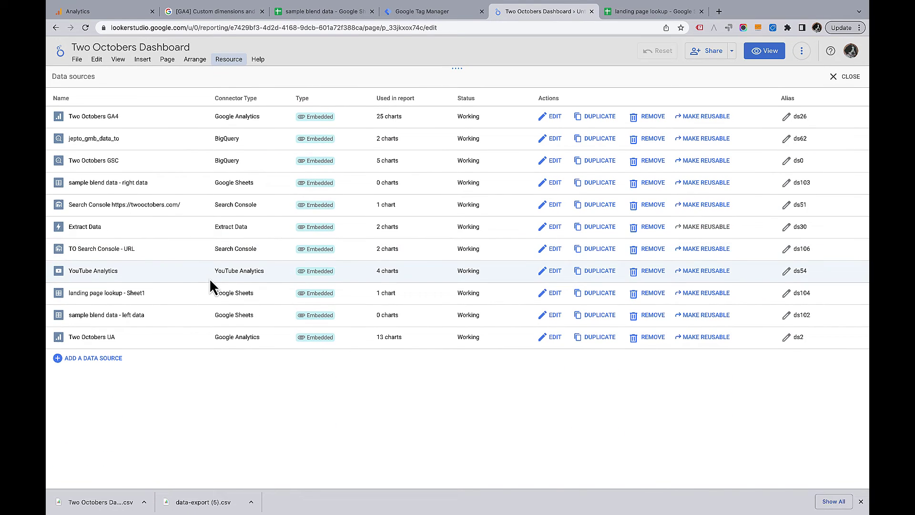
{"action": "left_click", "coordinate": [553, 117]}
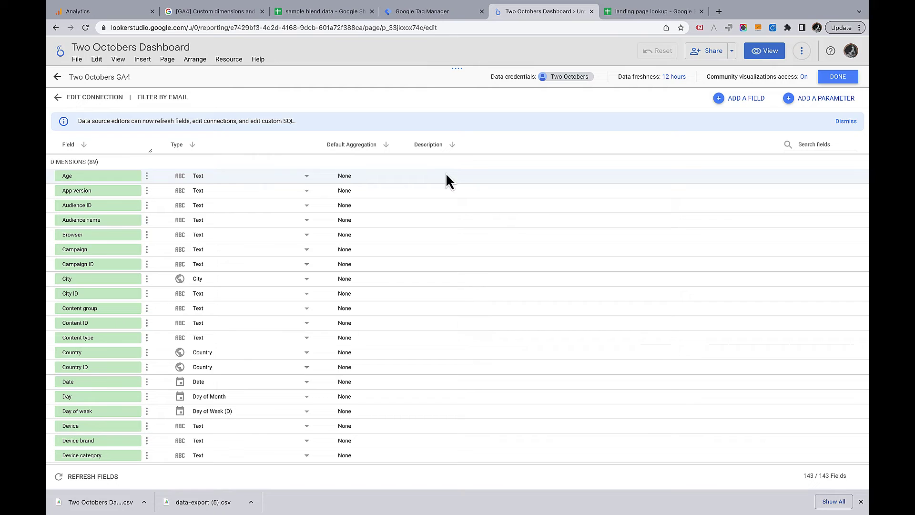
{"action": "left_click", "coordinate": [446, 394]}
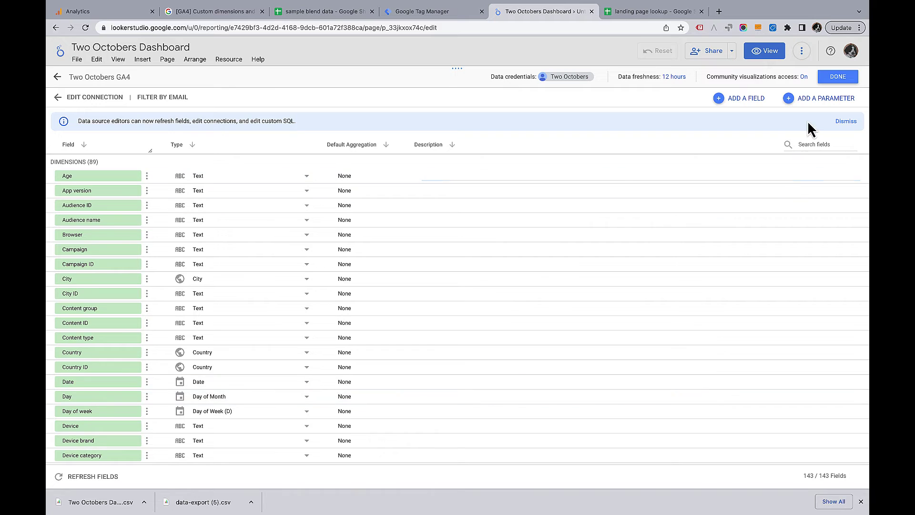
{"action": "left_click", "coordinate": [837, 81]}
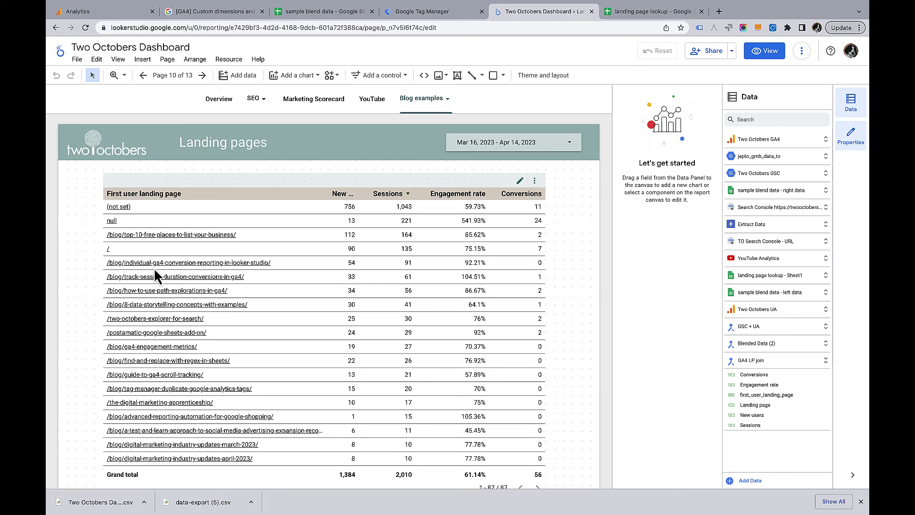
Open the landing pages table's GA4 LP join blend full height, then view the landing page lookup sheet.
{"action": "left_click", "coordinate": [300, 273]}
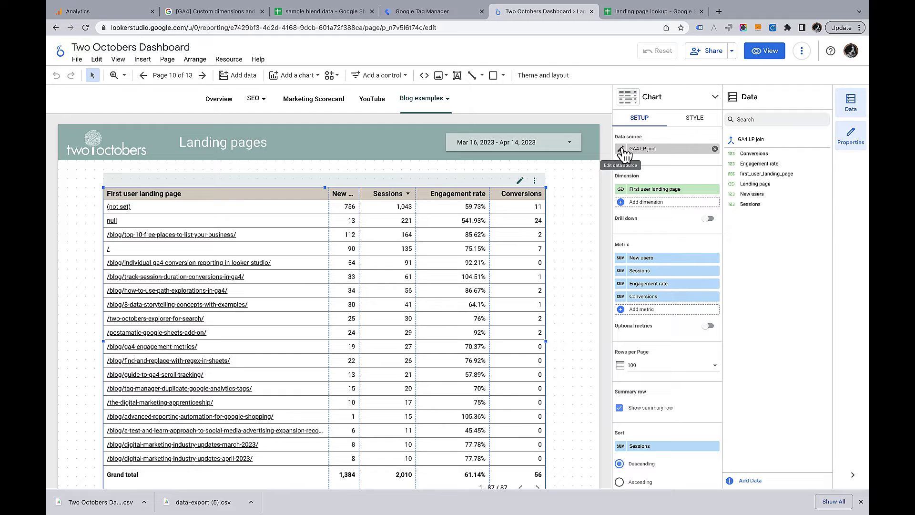
{"action": "left_click", "coordinate": [621, 148]}
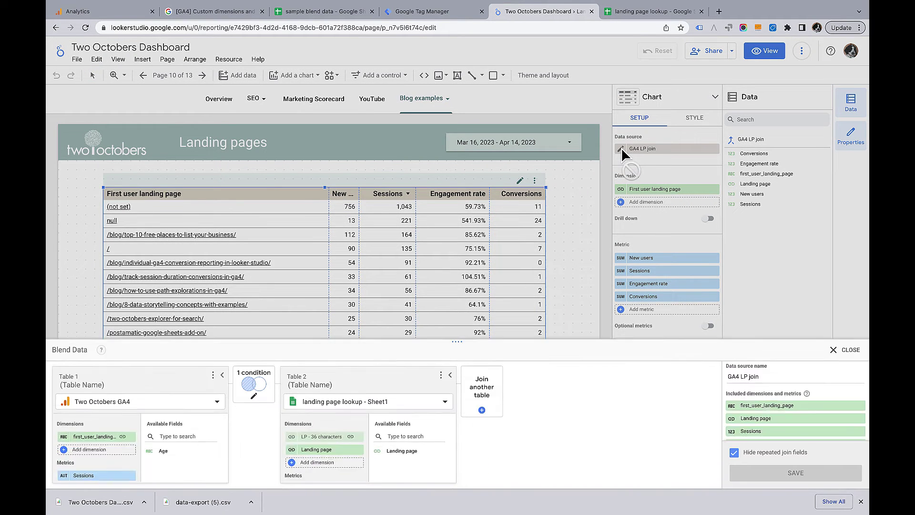
{"action": "left_click_drag", "start_coordinate": [448, 246], "coordinate": [448, 113]}
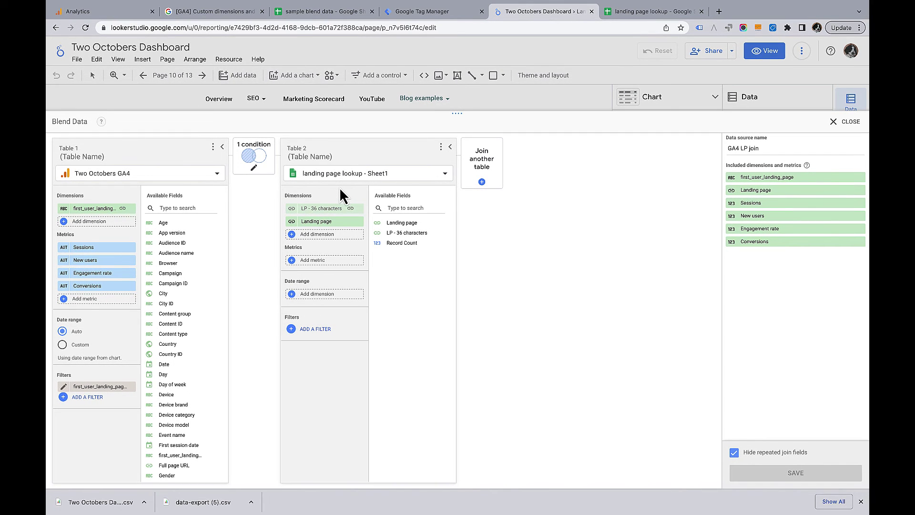
{"action": "left_click", "coordinate": [641, 12]}
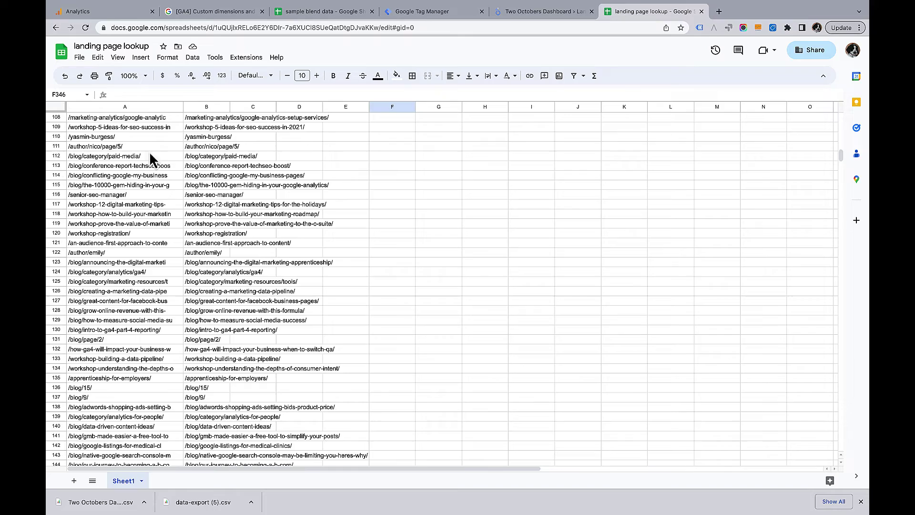
Widen column A, inspect A6's =LEFT(B6,36) truncation, and return to the Looker Studio blend.
{"action": "left_click_drag", "start_coordinate": [184, 104], "coordinate": [201, 104]}
{"action": "scroll", "coordinate": [261, 191], "scroll_direction": "up", "scroll_amount": 5}
{"action": "scroll", "coordinate": [261, 191], "scroll_direction": "up", "scroll_amount": 15}
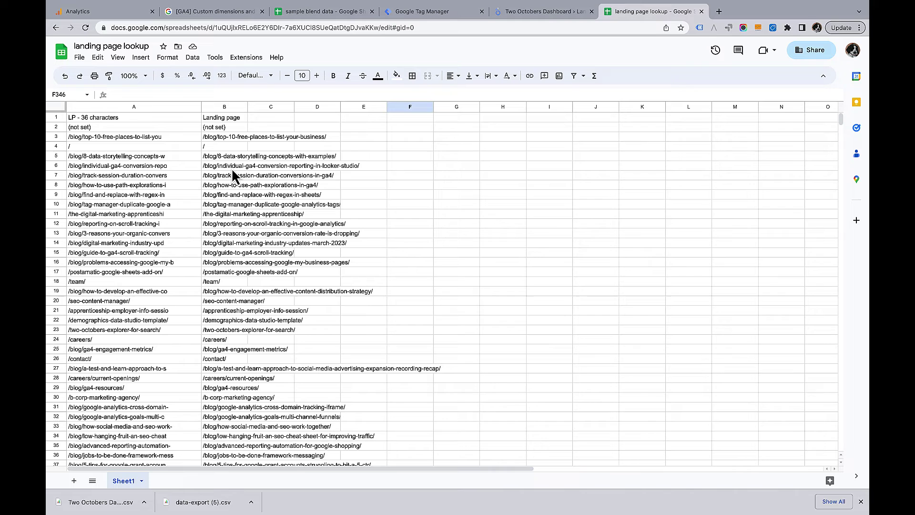
{"action": "left_click", "coordinate": [145, 168]}
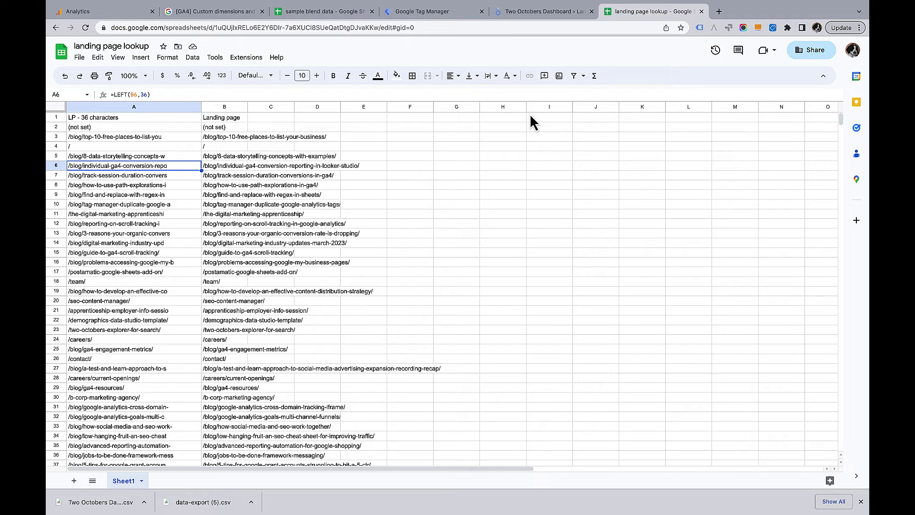
{"action": "left_click", "coordinate": [527, 14]}
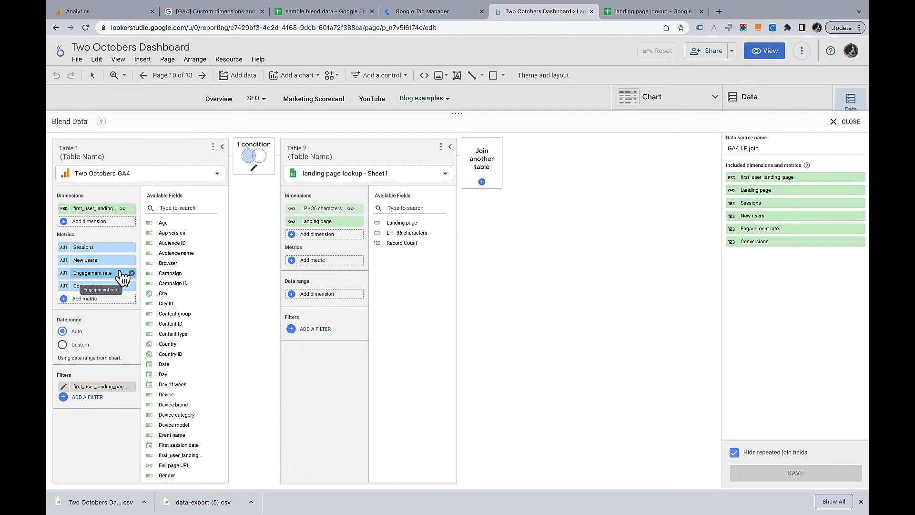
Review the blend's left outer join condition, cancel it, and close Blend Data.
{"action": "left_click", "coordinate": [252, 159]}
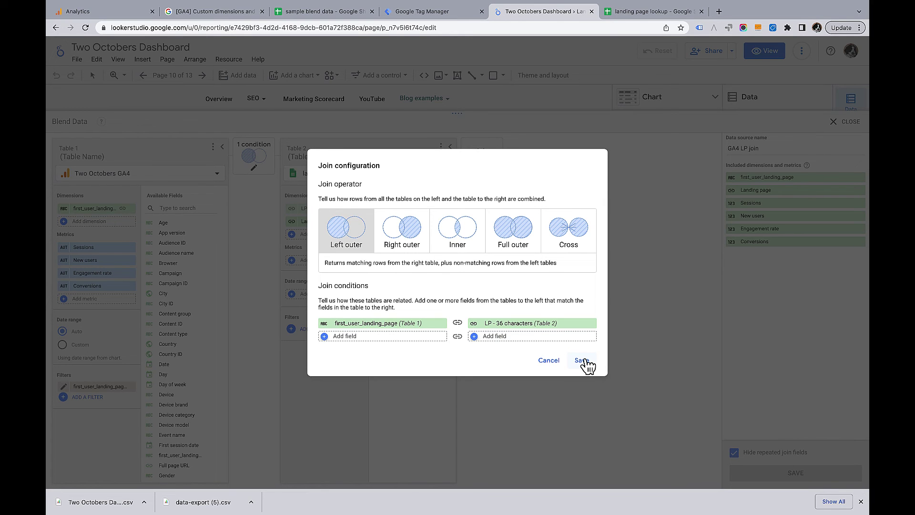
{"action": "left_click", "coordinate": [554, 366]}
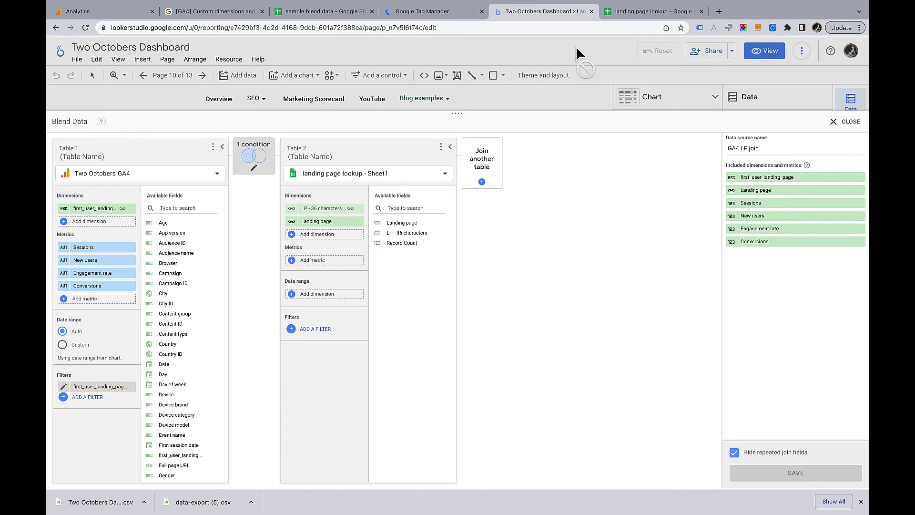
{"action": "left_click", "coordinate": [847, 121]}
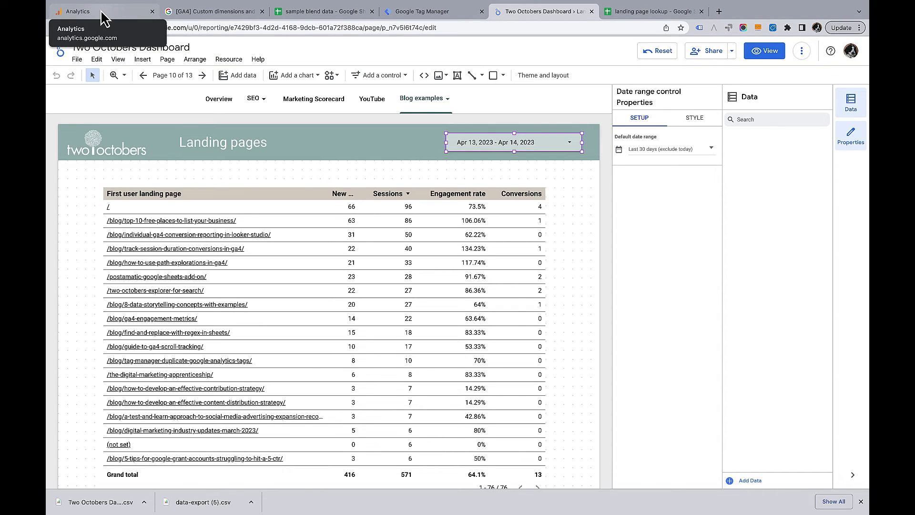
Close the GA4 Edit custom dimension panel, start Create custom dimensions, and view the custom dimensions help article.
{"action": "left_click", "coordinate": [86, 11]}
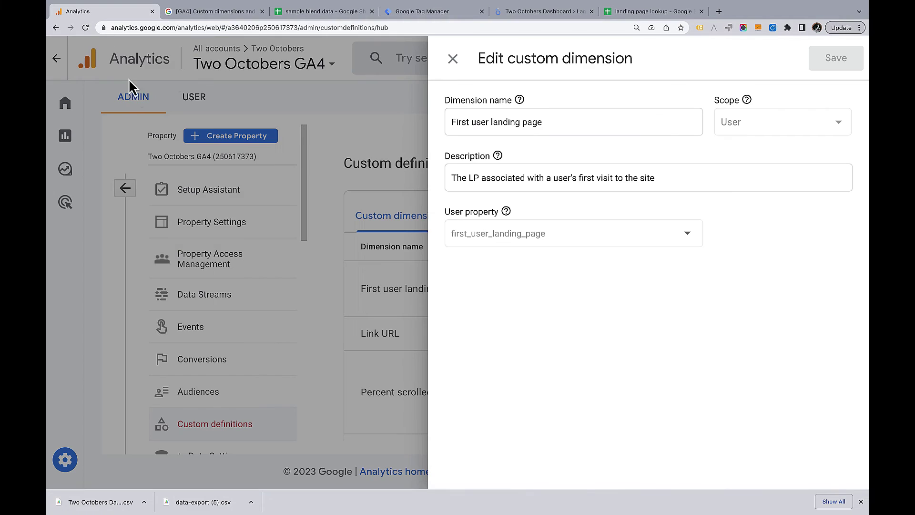
{"action": "left_click", "coordinate": [453, 58]}
{"action": "left_click", "coordinate": [715, 210]}
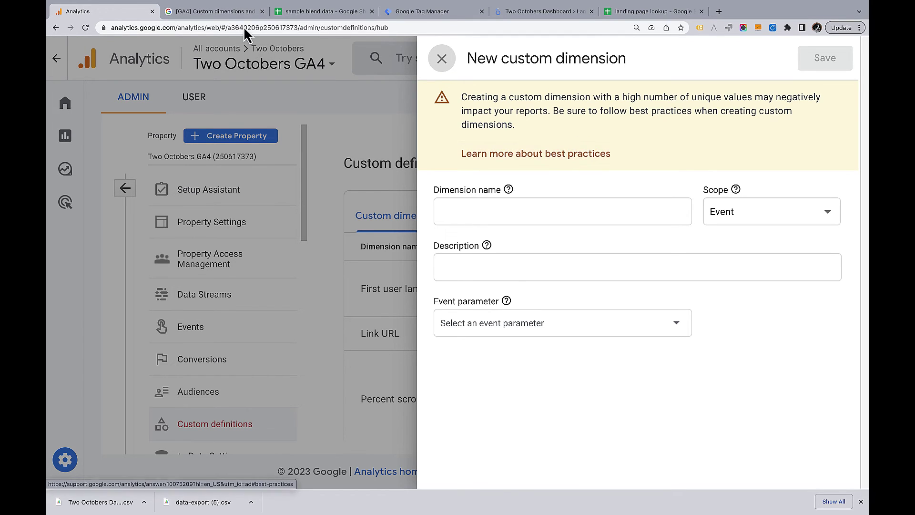
{"action": "left_click", "coordinate": [203, 10]}
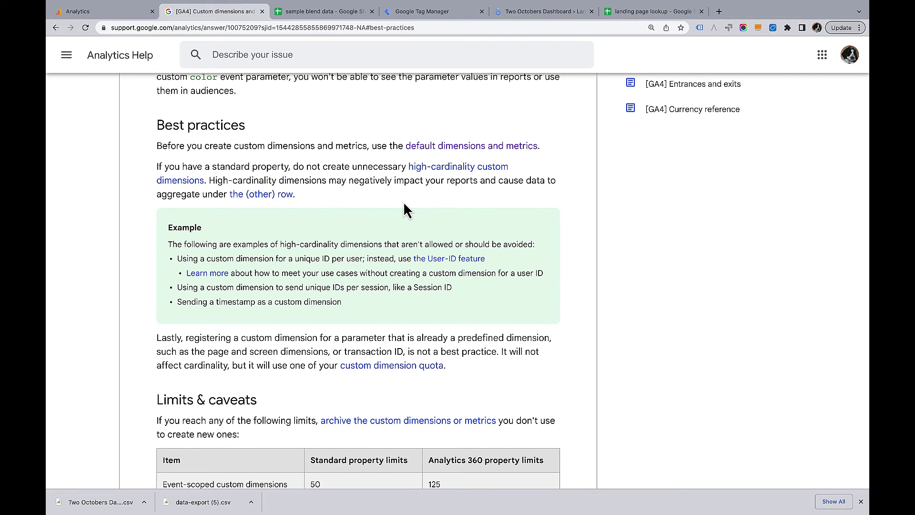
{"action": "scroll", "coordinate": [403, 208], "scroll_direction": "up", "scroll_amount": 1}
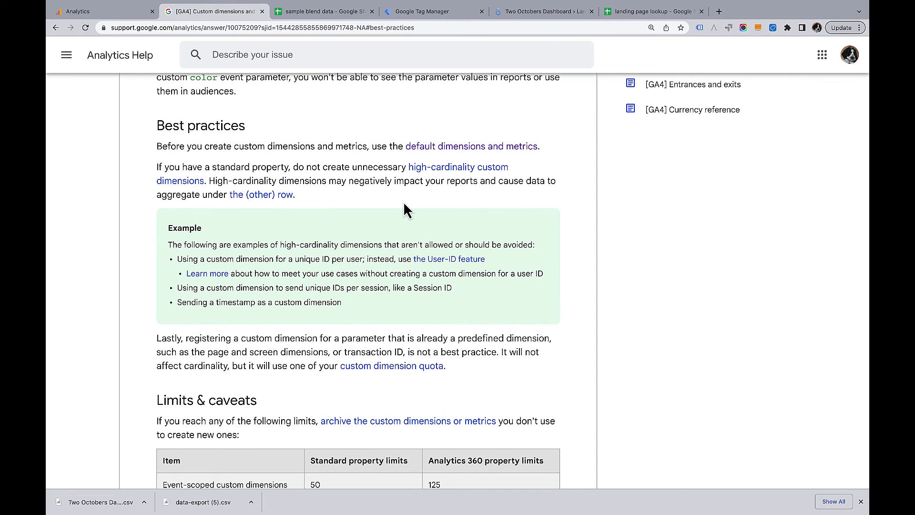